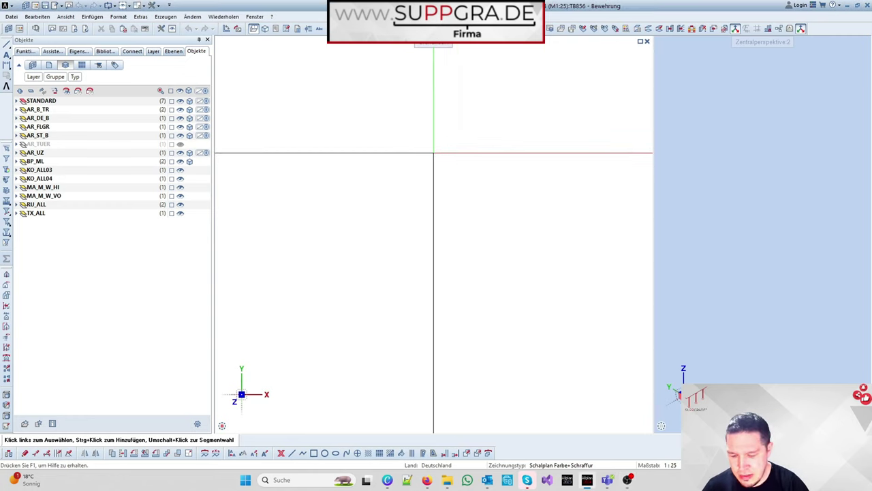
Open the current project's folder in a maximized file explorer and jump to the drawing files starting with tb.
{"action": "key", "text": "ctrl+F2"}
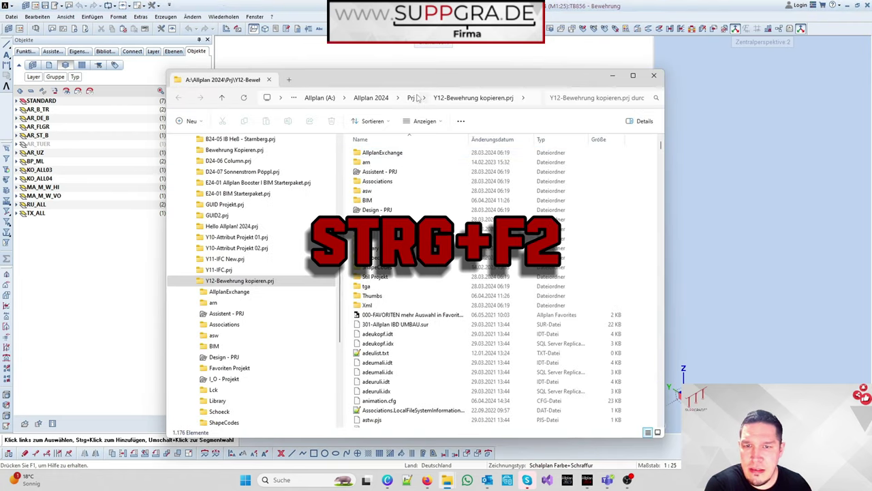
{"action": "left_click", "coordinate": [634, 75]}
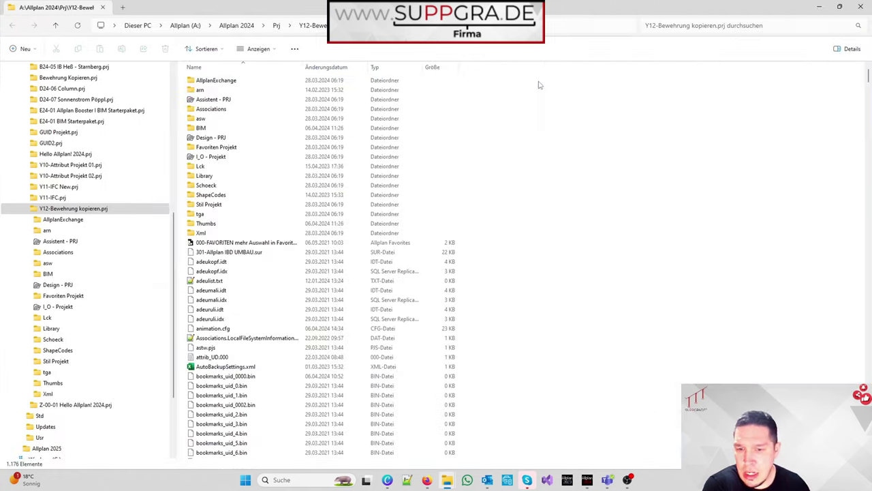
{"action": "left_click", "coordinate": [396, 309]}
{"action": "type", "text": "tb"}
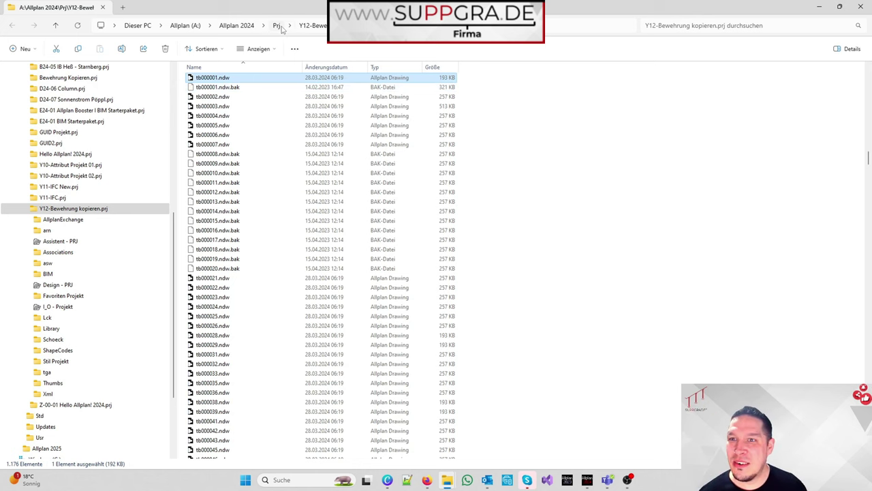
Copy the Y12-Bewehrung kopieren.prj folder from the Prj directory to the SUPPGRADE (S:) drive.
{"action": "left_click", "coordinate": [281, 27]}
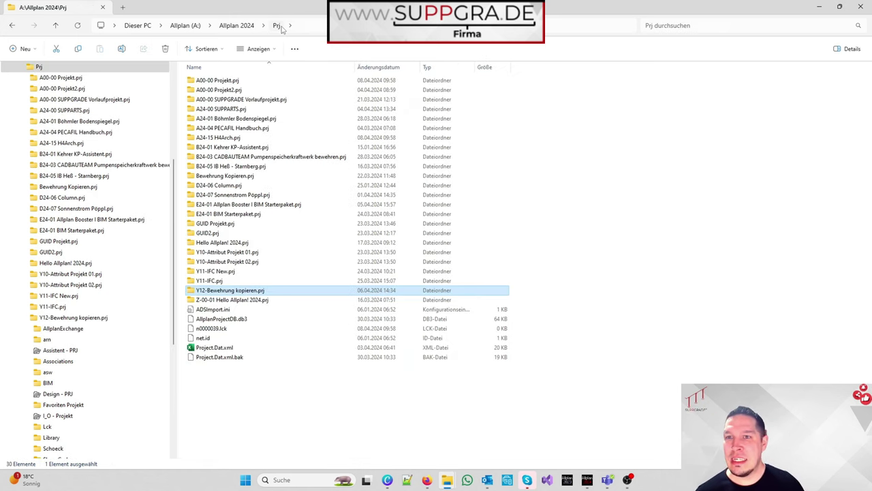
{"action": "right_click", "coordinate": [268, 291]}
{"action": "left_click", "coordinate": [296, 300]}
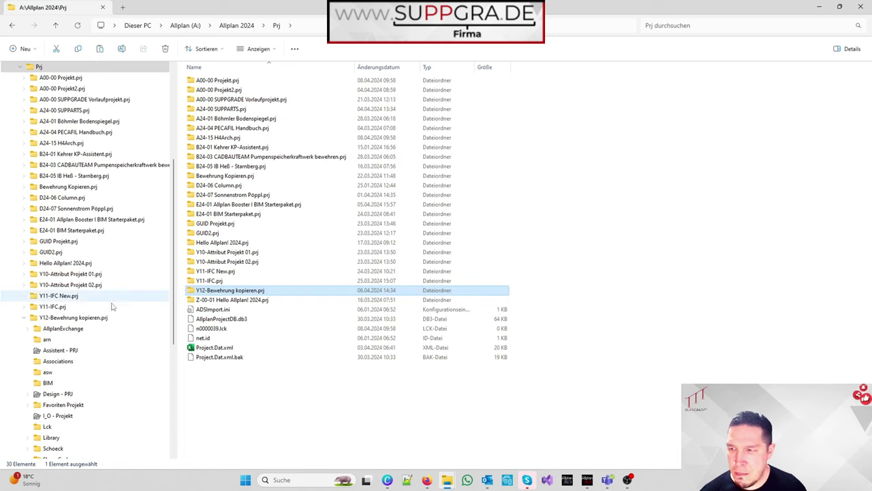
{"action": "left_click", "coordinate": [18, 66]}
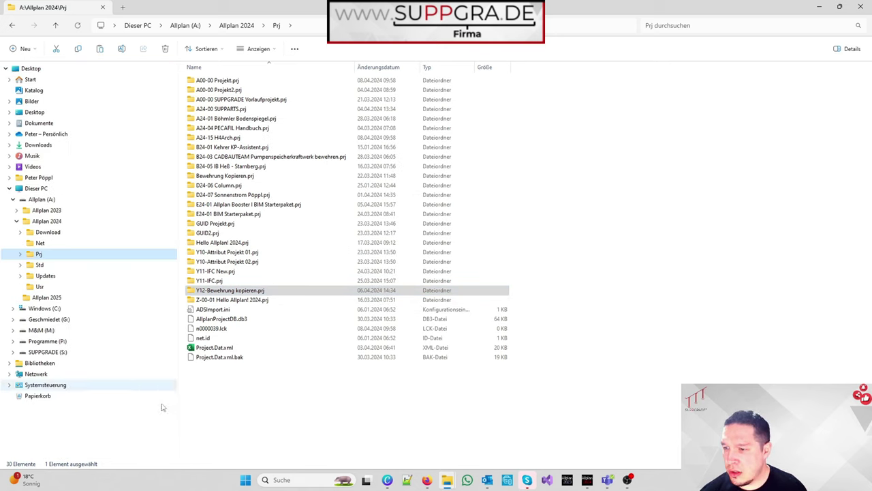
{"action": "left_click", "coordinate": [63, 353]}
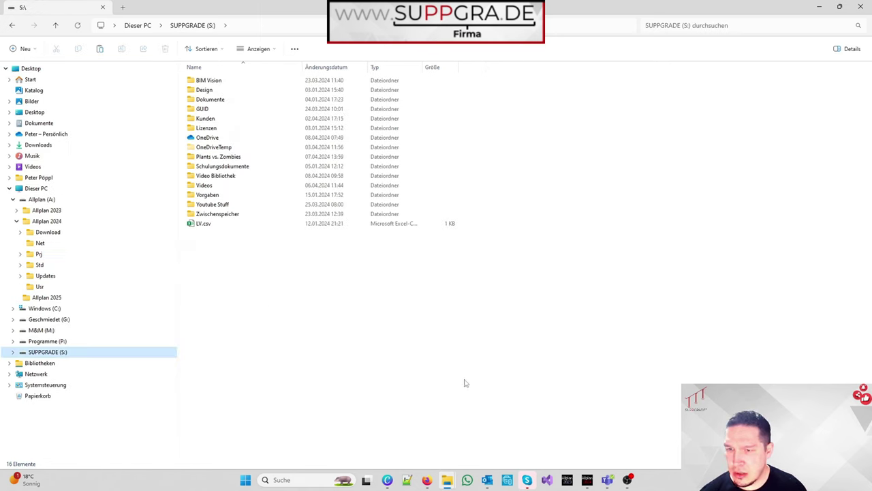
{"action": "right_click", "coordinate": [261, 291]}
{"action": "left_click", "coordinate": [271, 299]}
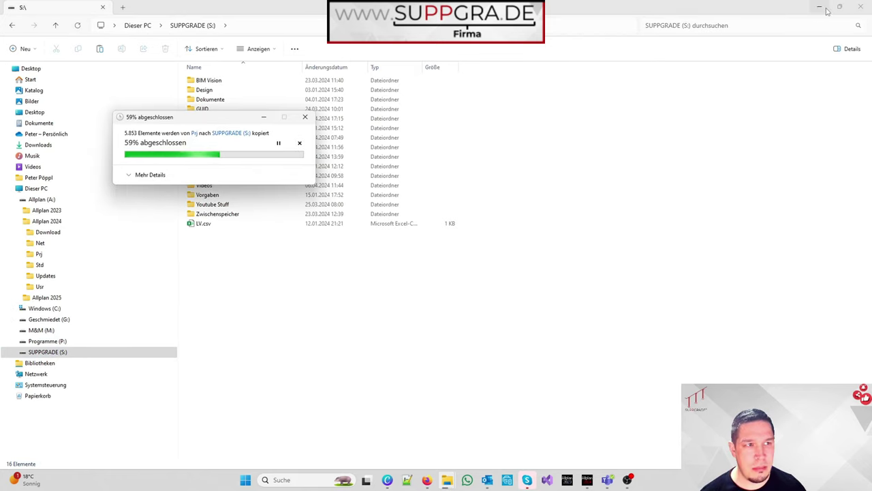
Launch Allmenu 2024 and start the conversion of drawing files to earlier versions (Teilbilder in frühere Versionen konvertieren).
{"action": "left_click", "coordinate": [288, 480]}
{"action": "type", "text": "all"}
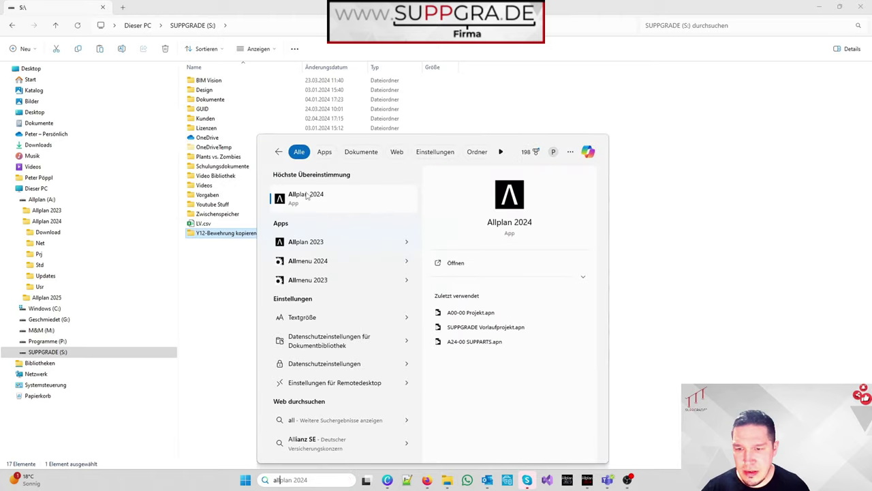
{"action": "left_click", "coordinate": [337, 262]}
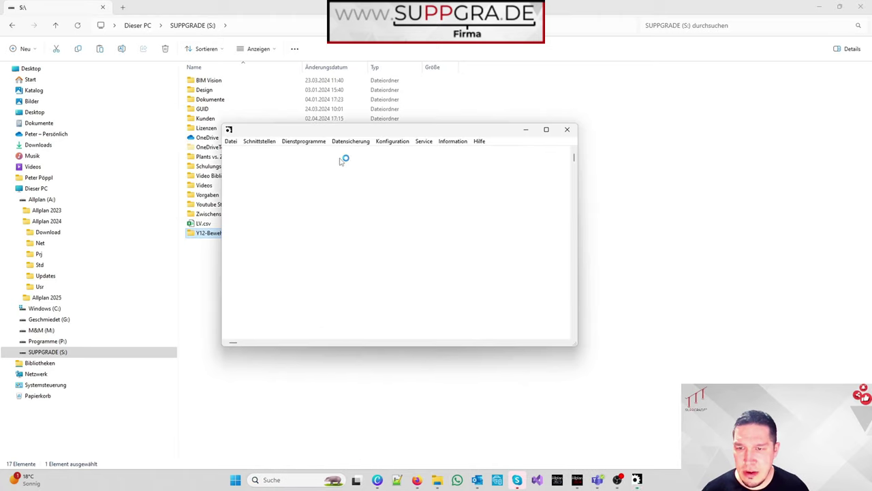
{"action": "left_click", "coordinate": [231, 141]}
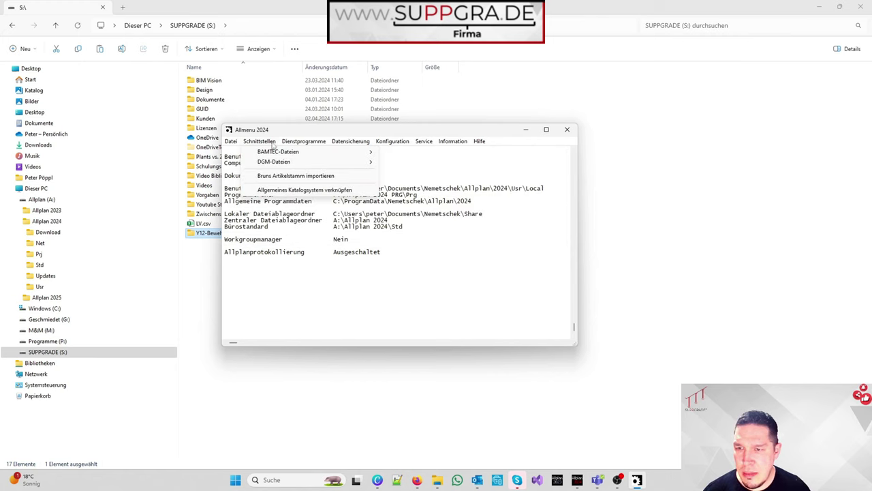
{"action": "left_click", "coordinate": [248, 162]}
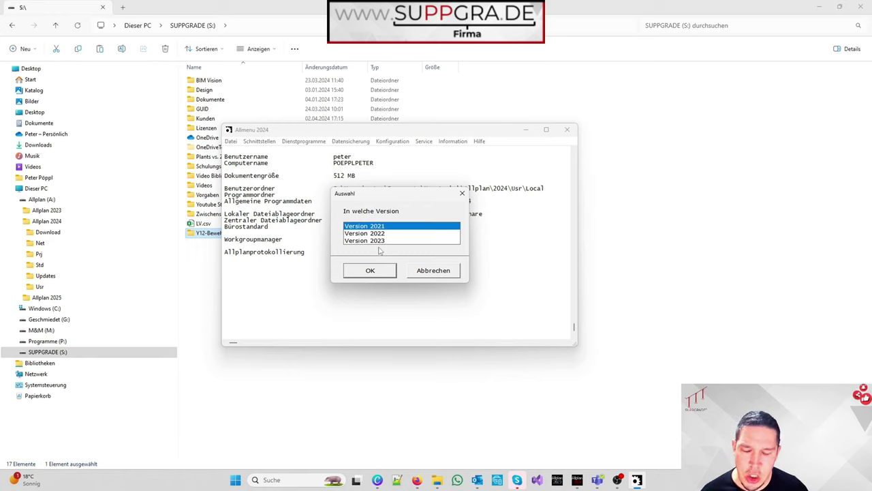
Rename the copied project folder on the S: drive to Y12-Bewehrung kopieren, removing the .prj ending.
{"action": "left_click", "coordinate": [196, 266]}
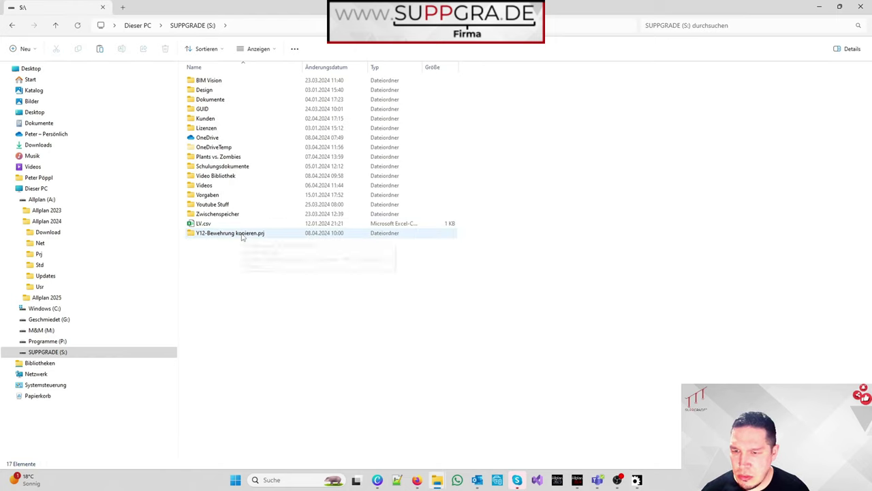
{"action": "left_click", "coordinate": [286, 234]}
{"action": "left_click", "coordinate": [270, 235]}
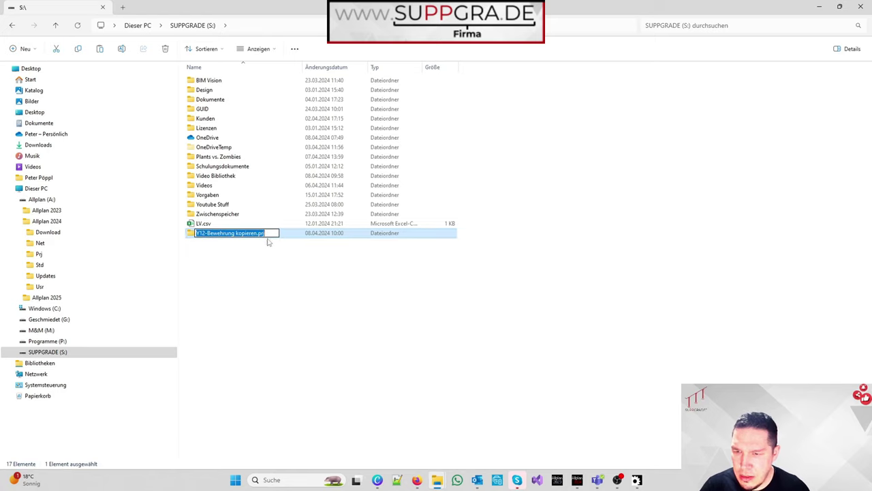
{"action": "left_click", "coordinate": [269, 233]}
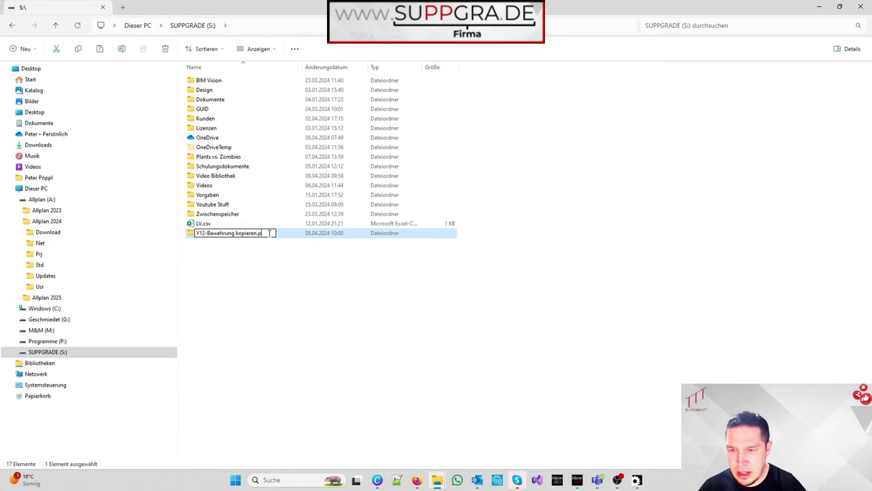
{"action": "key", "text": "BackSpace"}
{"action": "key", "text": "BackSpace"}
{"action": "key", "text": "Return"}
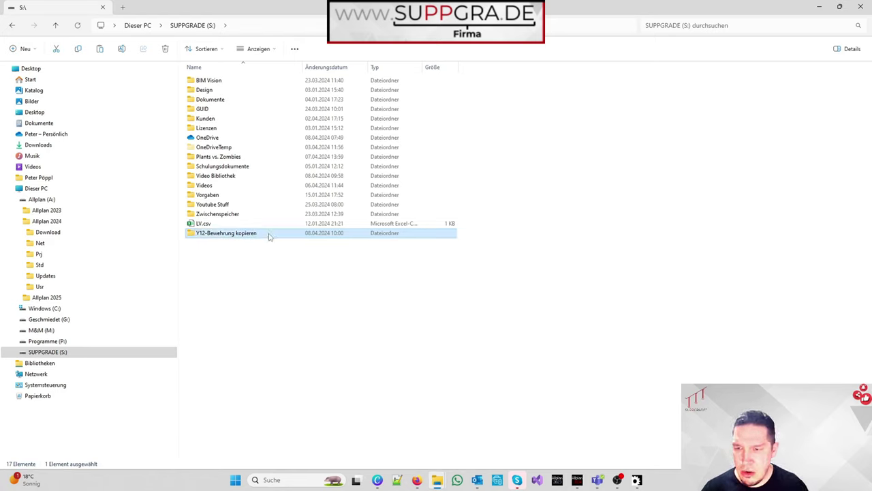
Try to convert the drawing files in the Y12-Bewehrung kopieren folder on S: to Version 2023 with Allmenu.
{"action": "left_click", "coordinate": [636, 479]}
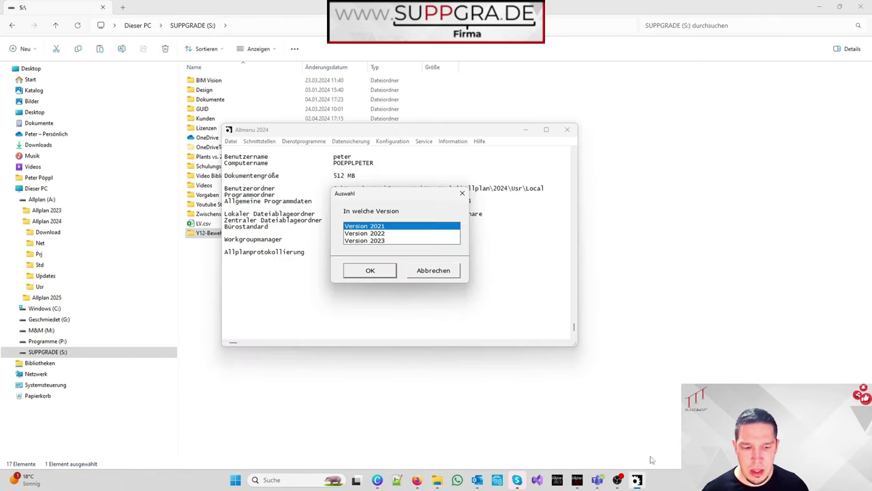
{"action": "left_click", "coordinate": [376, 240]}
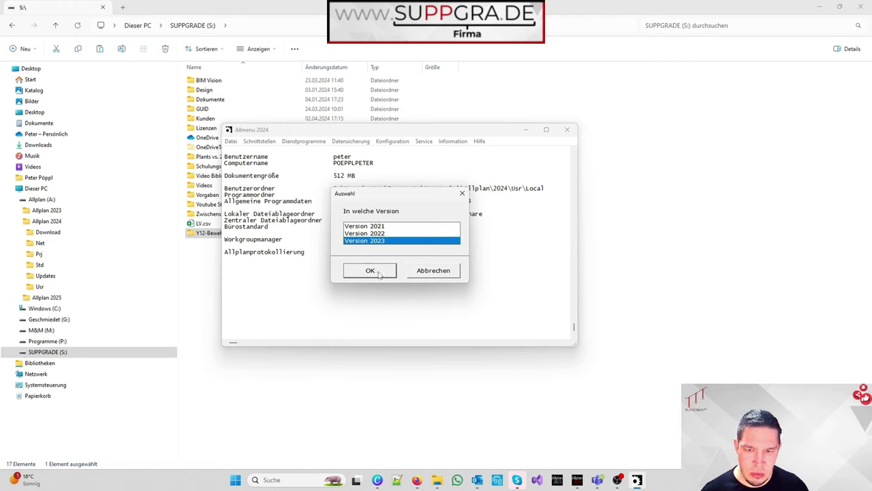
{"action": "left_click", "coordinate": [380, 273]}
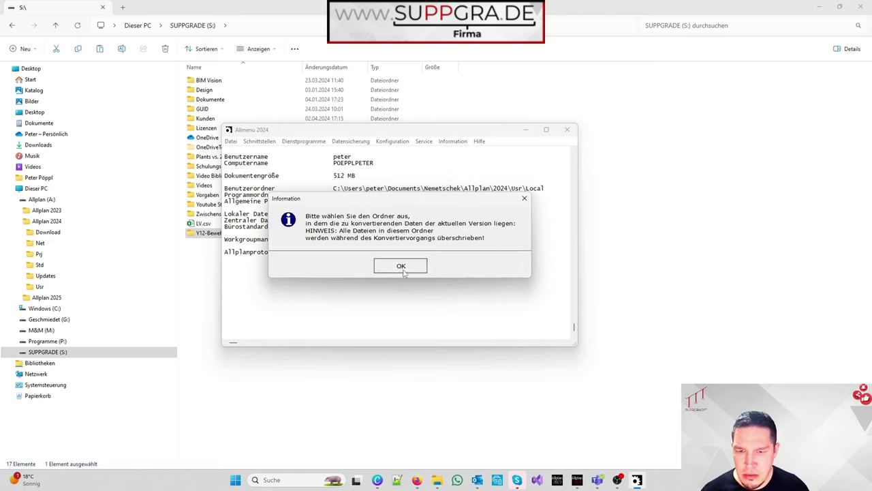
{"action": "left_click", "coordinate": [403, 273]}
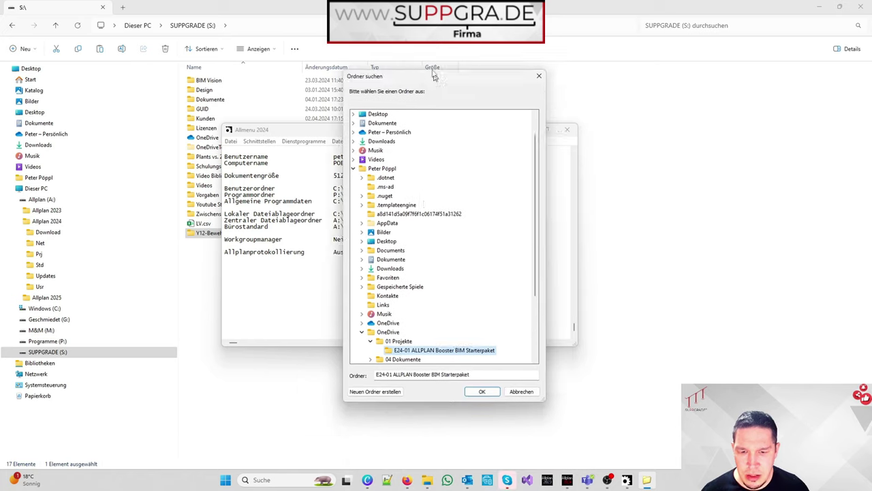
{"action": "left_click", "coordinate": [348, 145]}
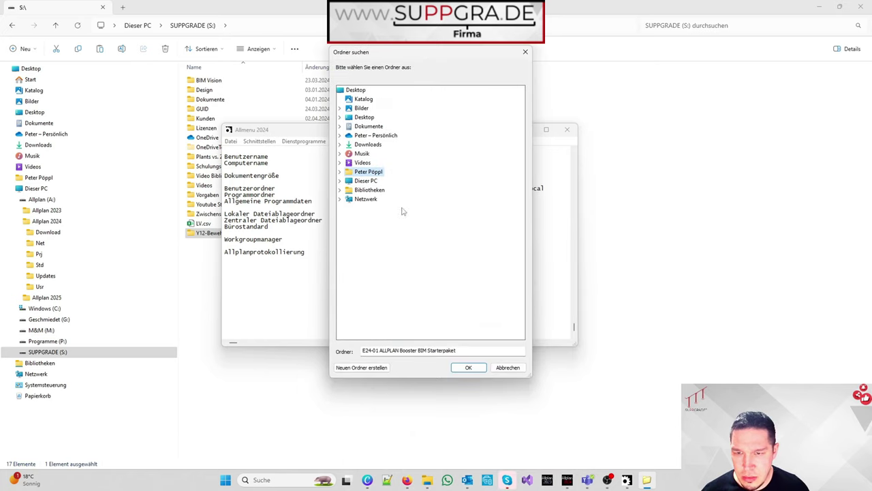
{"action": "left_click", "coordinate": [341, 181]}
{"action": "double_click", "coordinate": [382, 235]}
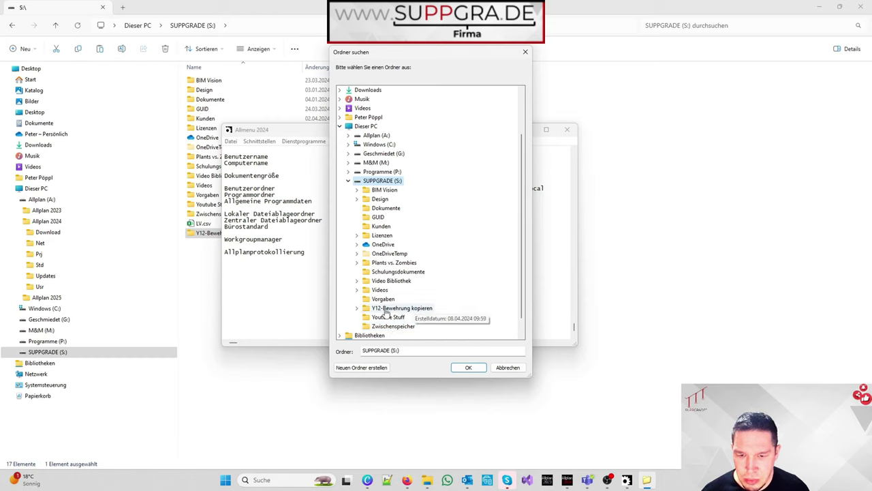
{"action": "left_click", "coordinate": [415, 310]}
{"action": "double_click", "coordinate": [417, 310]}
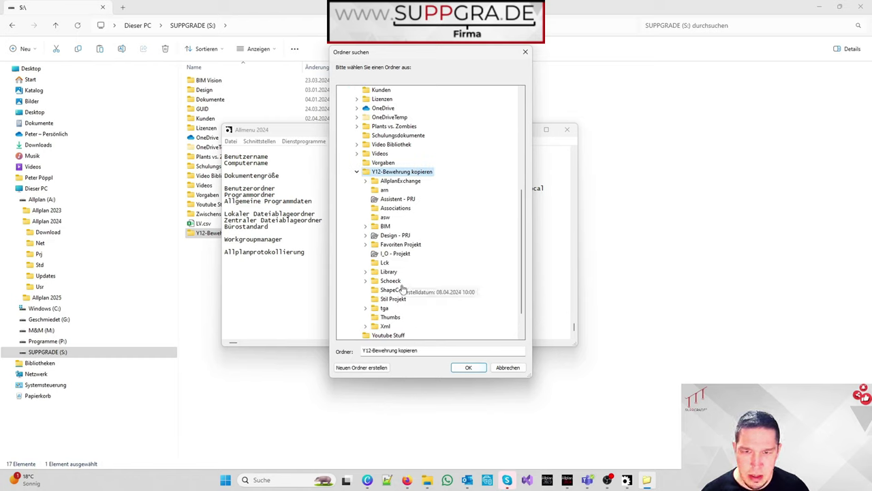
{"action": "left_click", "coordinate": [478, 367]}
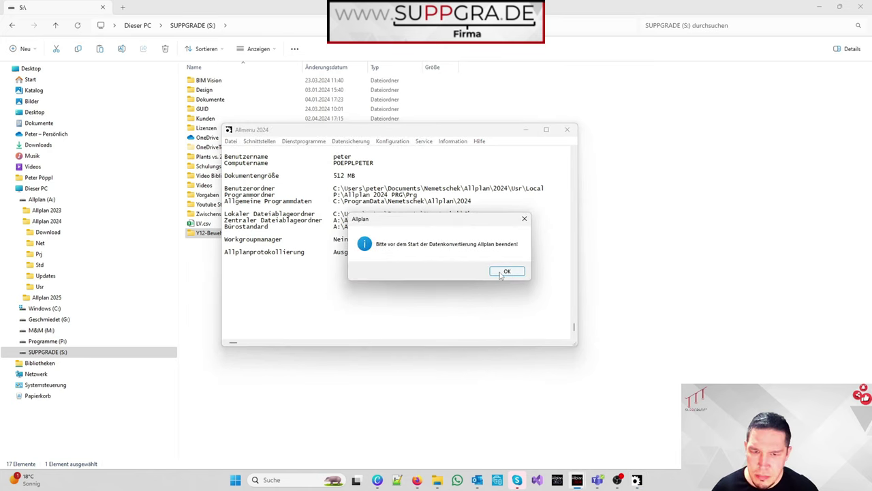
Close the running Allplan 2024 and return to Allmenu 2024.
{"action": "mouse_move", "coordinate": [578, 480]}
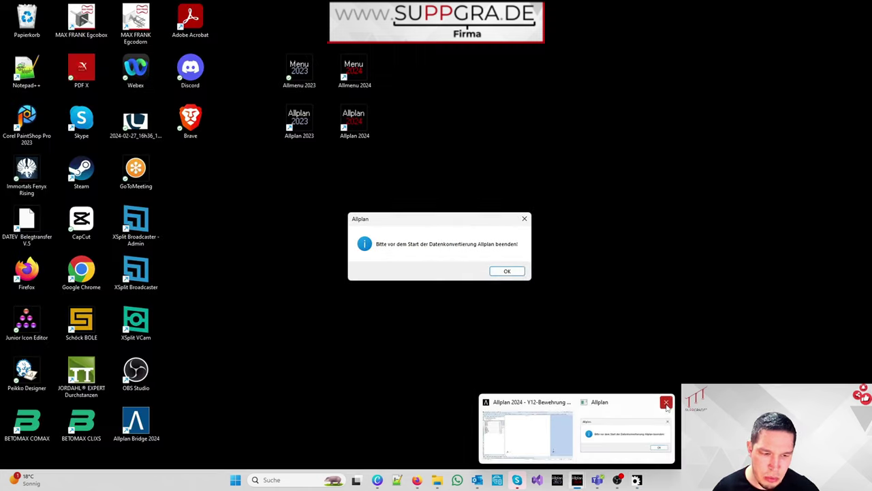
{"action": "left_click", "coordinate": [666, 402]}
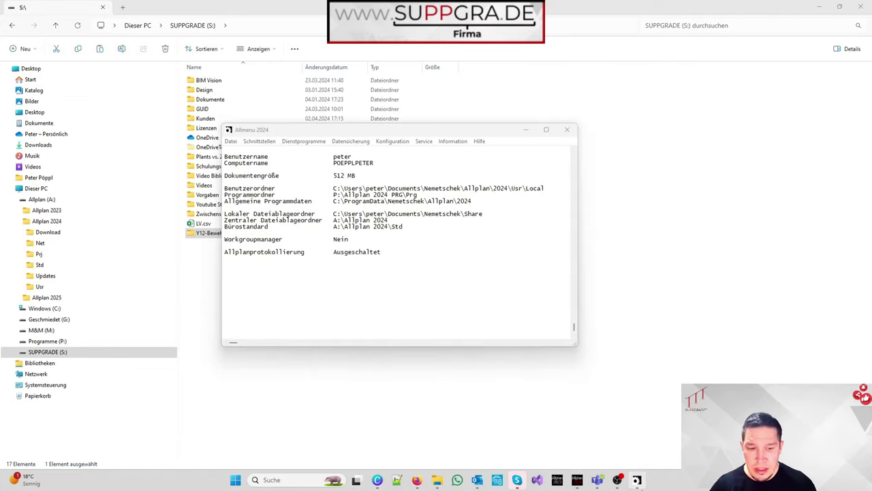
{"action": "left_click", "coordinate": [381, 171]}
Restart the conversion of drawing files to earlier versions with Version 2023 as the target and accept the overwrite notice.
{"action": "left_click", "coordinate": [231, 141]}
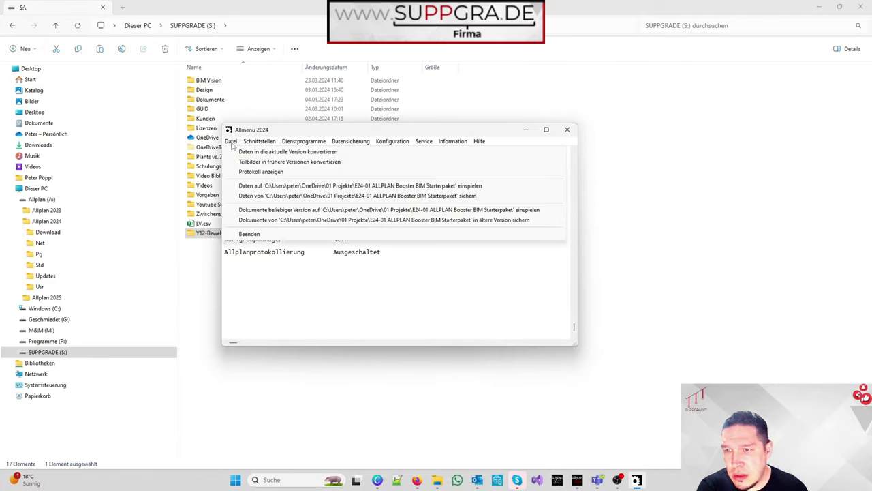
{"action": "left_click", "coordinate": [306, 162]}
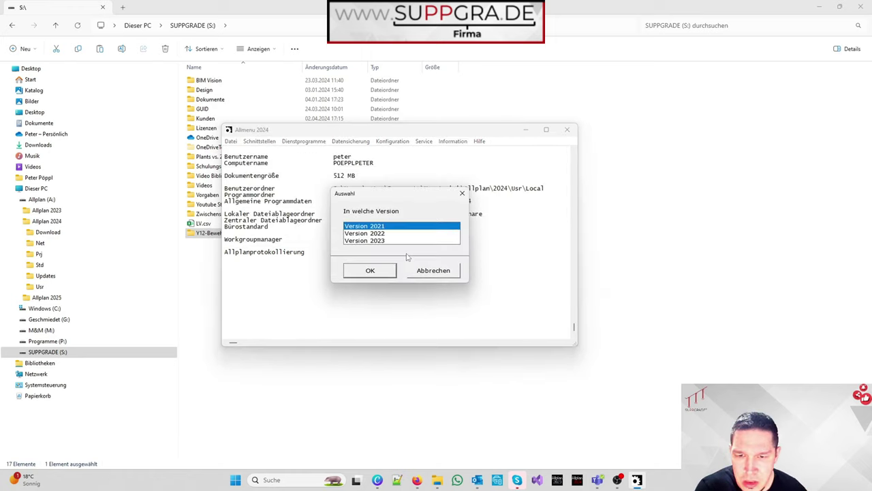
{"action": "left_click", "coordinate": [385, 239]}
{"action": "left_click", "coordinate": [380, 270]}
{"action": "left_click", "coordinate": [393, 266]}
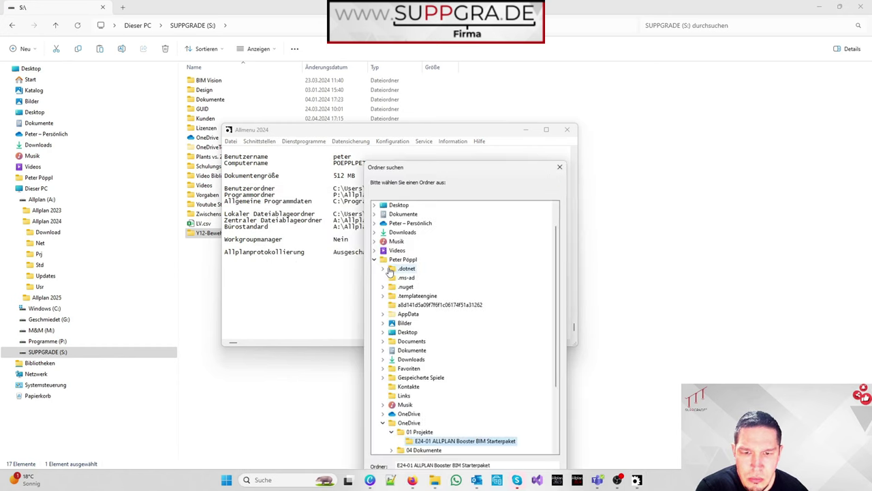
Choose the Y12-Bewehrung kopieren folder on SUPPGRADE (S:) as the source and run the conversion to completion.
{"action": "scroll", "coordinate": [436, 371], "scroll_direction": "down", "scroll_amount": 3}
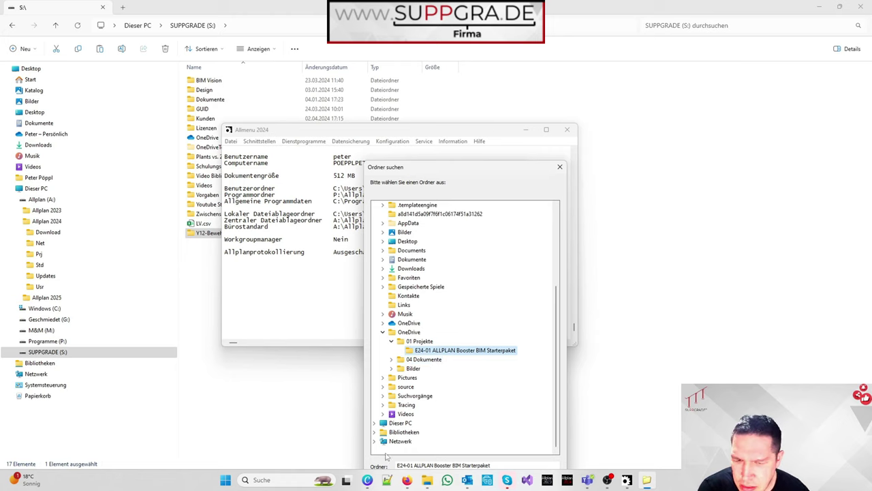
{"action": "left_click", "coordinate": [401, 423]}
{"action": "left_click", "coordinate": [409, 441]}
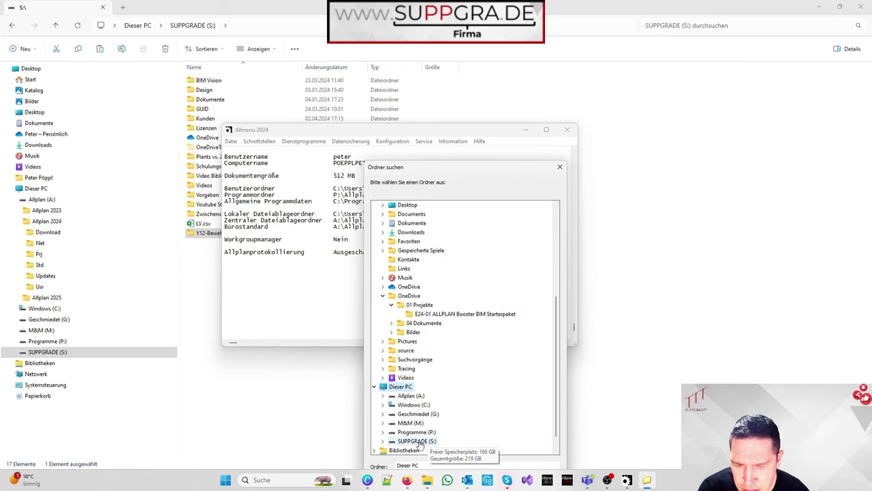
{"action": "left_click", "coordinate": [428, 405]}
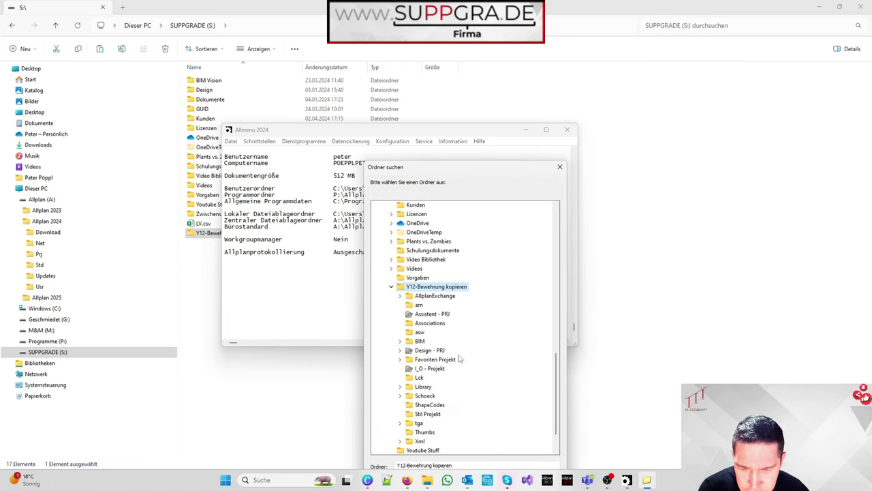
{"action": "left_click", "coordinate": [473, 362]}
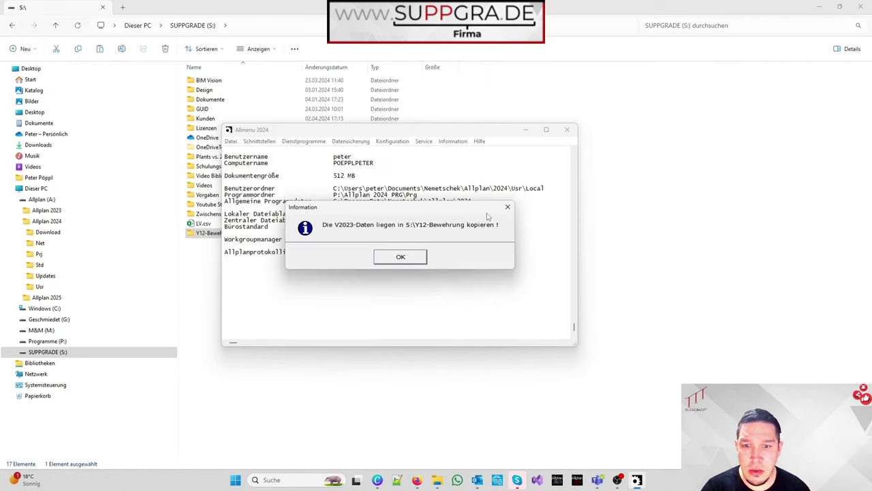
{"action": "left_click", "coordinate": [400, 257]}
Minimize the Allmenu and file explorer windows to show the desktop.
{"action": "left_click", "coordinate": [527, 130]}
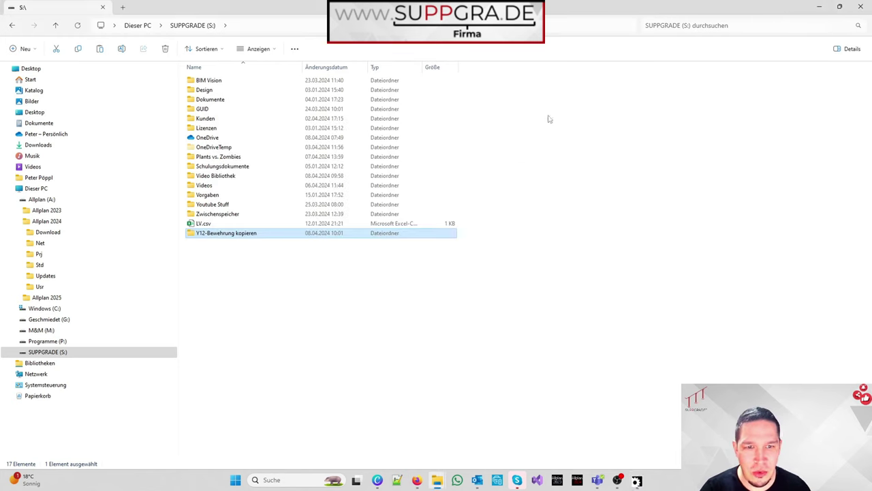
{"action": "left_click", "coordinate": [821, 8]}
{"action": "left_click", "coordinate": [822, 11]}
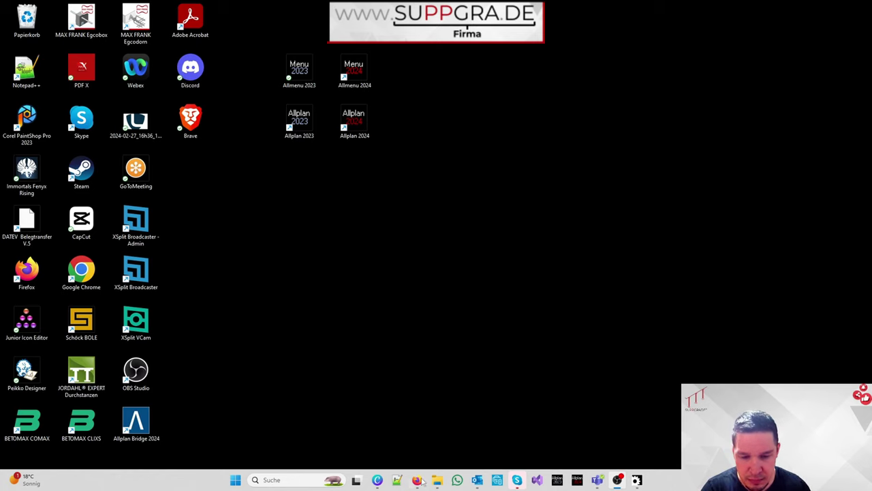
Switch to the file explorer at SUPPGRADE (S:) and rename the folder Y12-Bewehrung kopieren as Y12-Bewehrung kopieren.prj.
{"action": "mouse_move", "coordinate": [437, 479]}
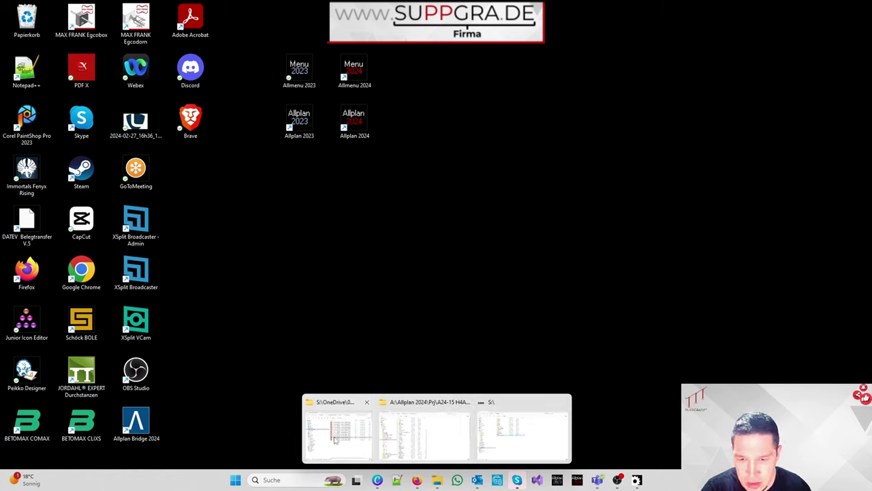
{"action": "left_click", "coordinate": [521, 433]}
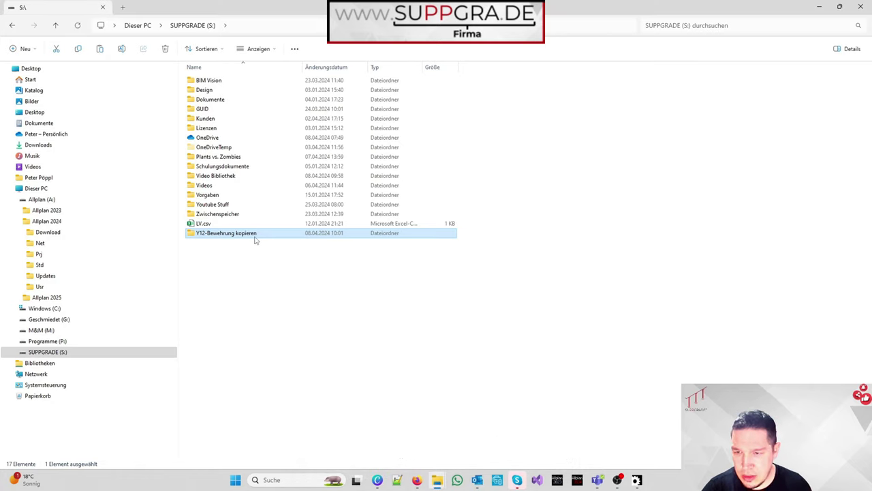
{"action": "left_click", "coordinate": [272, 233]}
{"action": "left_click", "coordinate": [269, 233]}
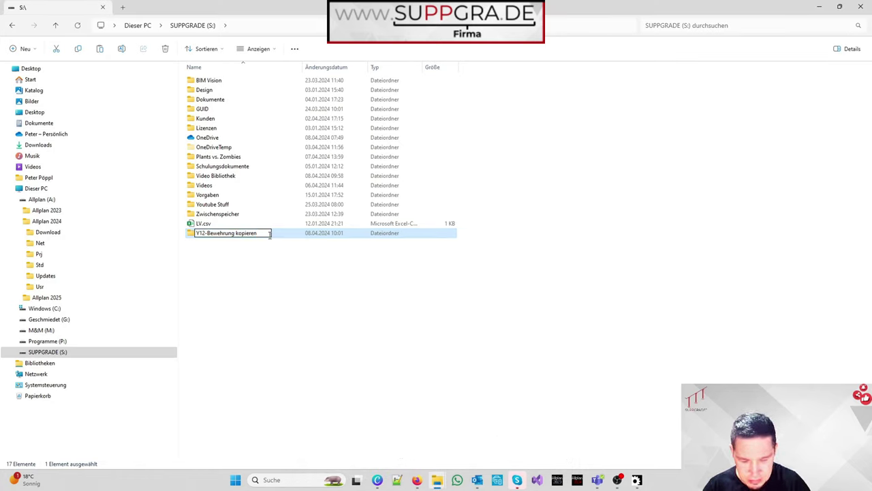
{"action": "type", "text": ".prj"}
{"action": "key", "text": "Return"}
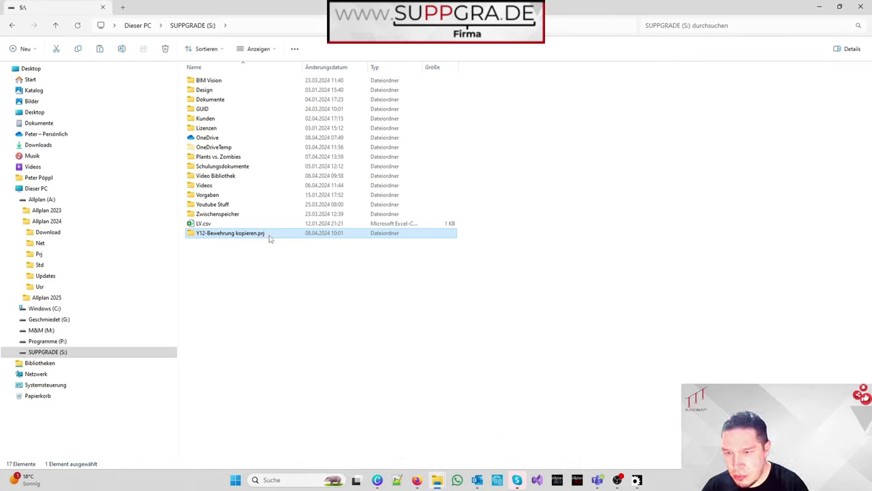
Move the Y12-Bewehrung kopieren.prj folder from SUPPGRADE (S:) into P:\Allplan 2023 PRG\Prj.
{"action": "right_click", "coordinate": [269, 238]}
{"action": "left_click", "coordinate": [280, 246]}
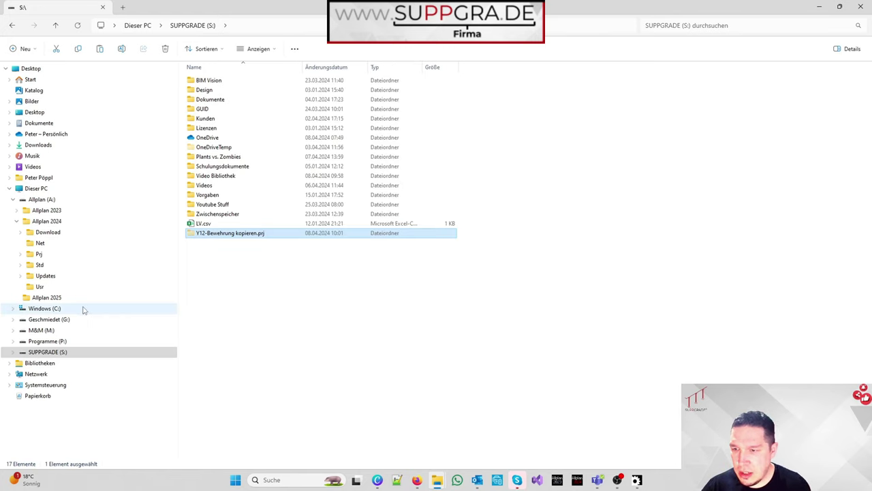
{"action": "left_click", "coordinate": [64, 341]}
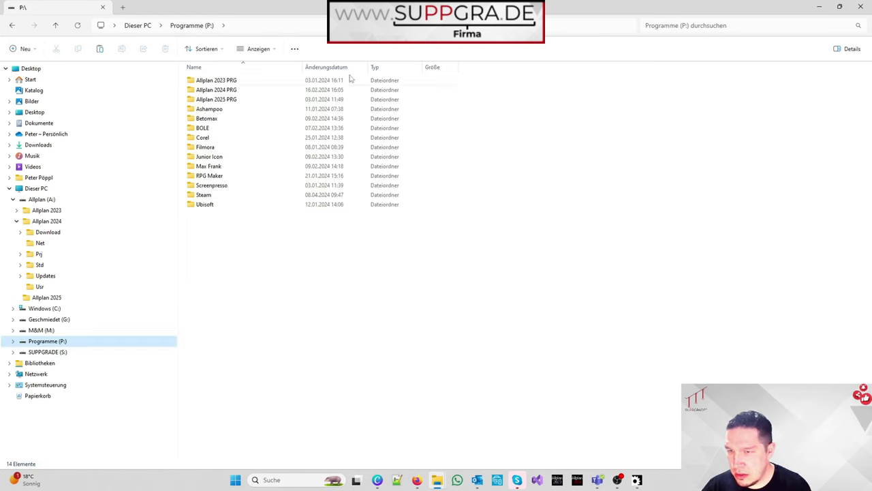
{"action": "double_click", "coordinate": [242, 81]}
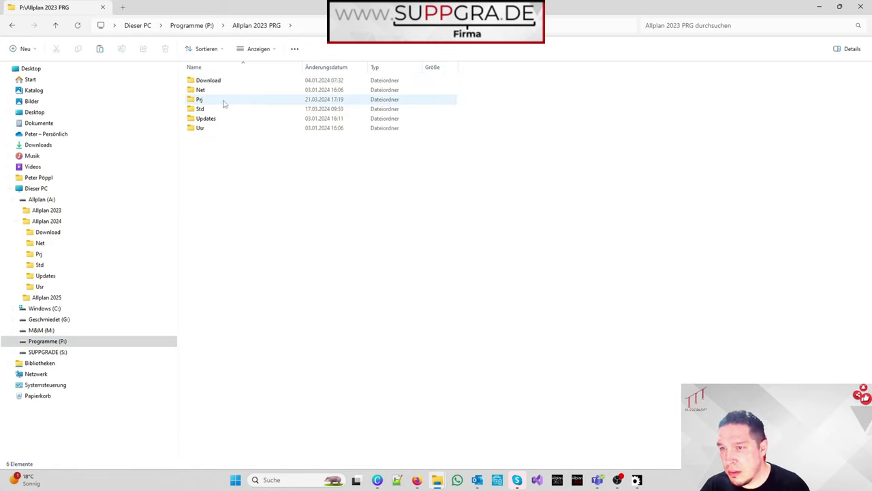
{"action": "double_click", "coordinate": [221, 104]}
{"action": "right_click", "coordinate": [531, 272]}
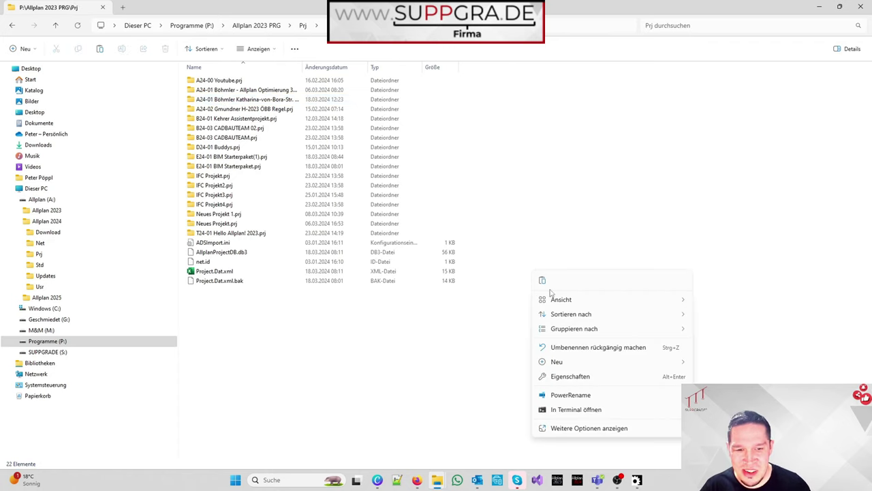
{"action": "left_click", "coordinate": [431, 318]}
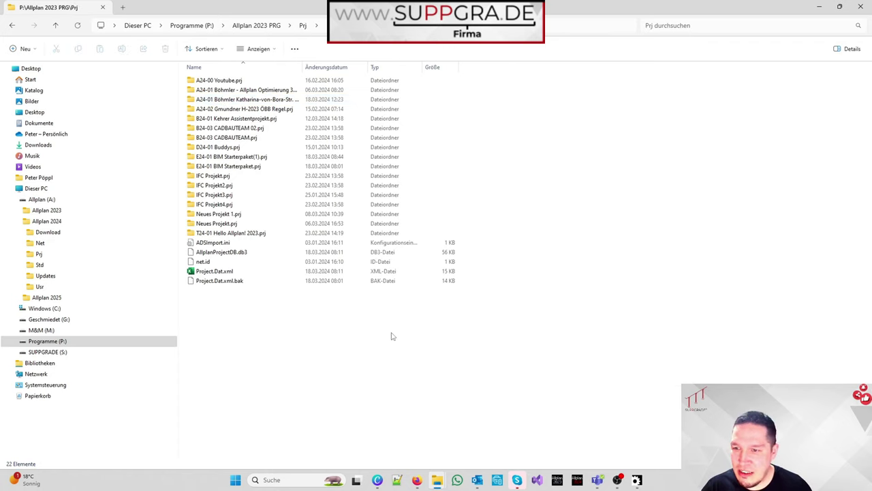
Close Allmenu 2024, search Windows for "allm" and start Allmenu 2023.
{"action": "mouse_move", "coordinate": [638, 481]}
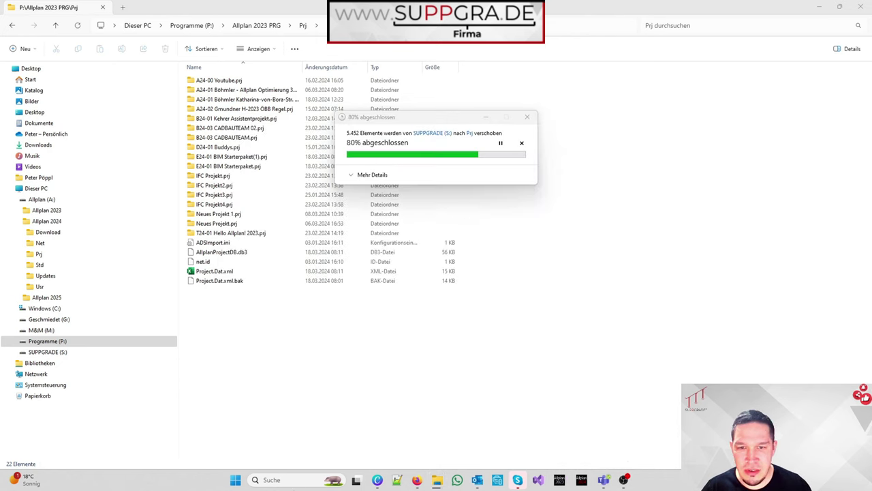
{"action": "left_click", "coordinate": [282, 480]}
{"action": "type", "text": "allm"}
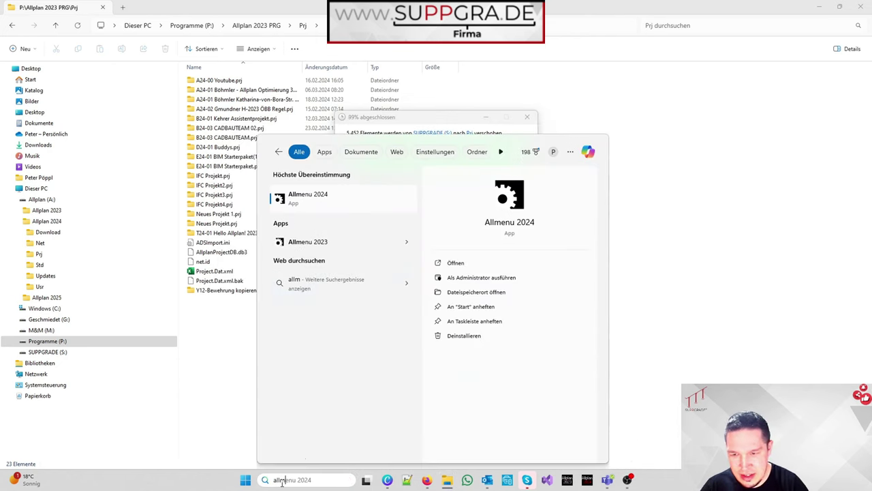
{"action": "left_click", "coordinate": [330, 242]}
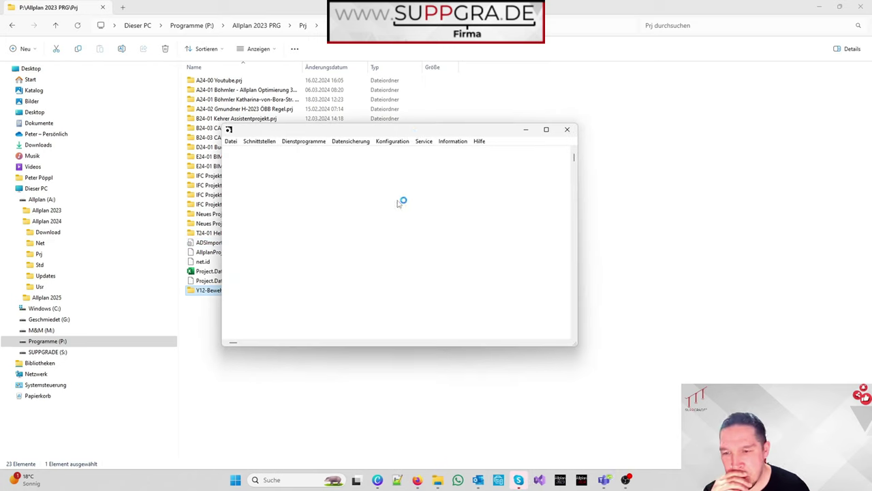
Run the reorg hotline tool with the option Projektverwaltungsdatei wiederherstellen to reorganize the project management.
{"action": "left_click", "coordinate": [423, 143]}
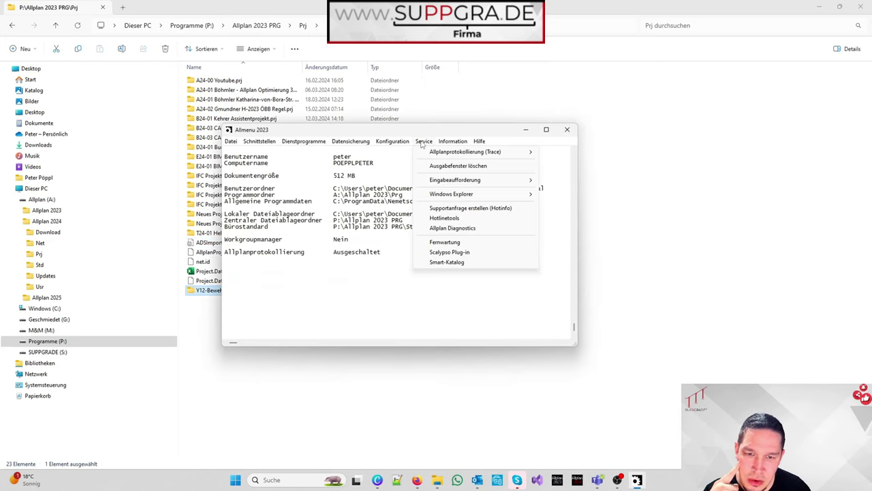
{"action": "left_click", "coordinate": [448, 223]}
{"action": "scroll", "coordinate": [338, 237], "scroll_direction": "down", "scroll_amount": 5}
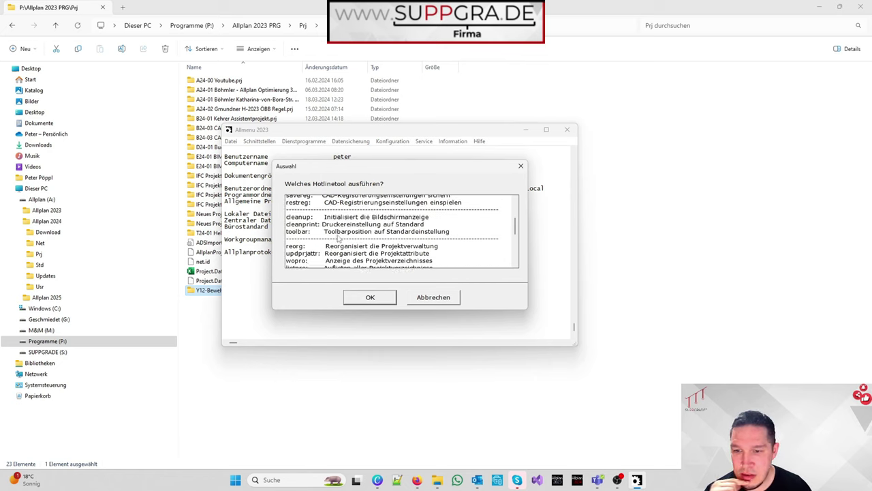
{"action": "scroll", "coordinate": [338, 237], "scroll_direction": "down", "scroll_amount": 1}
{"action": "left_click", "coordinate": [326, 236]}
{"action": "left_click", "coordinate": [384, 304]}
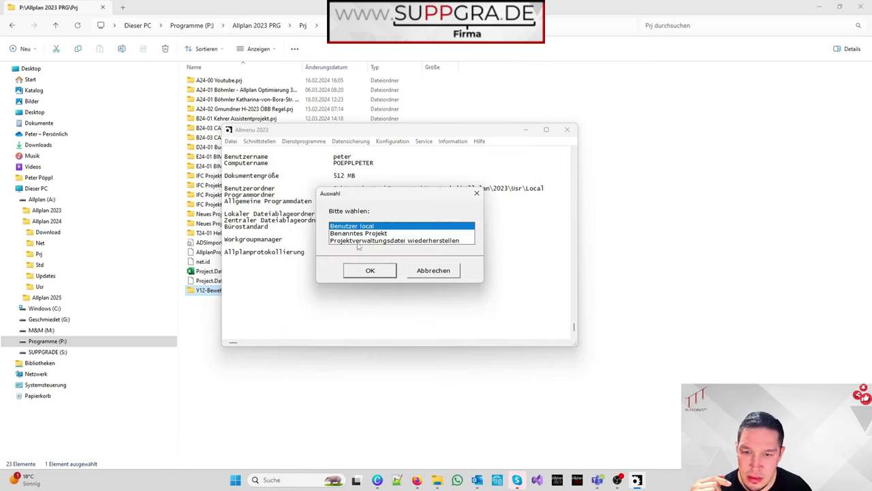
{"action": "left_click", "coordinate": [392, 240]}
{"action": "left_click", "coordinate": [369, 270]}
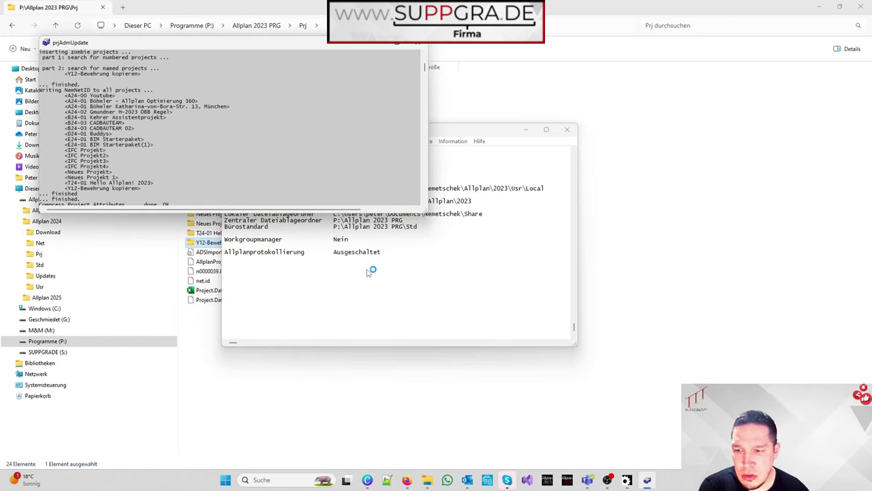
Clear the desktop of the file explorer and update window, start Allplan 2023 and open the project Y12-Bewehrung kopieren.
{"action": "left_click", "coordinate": [819, 7]}
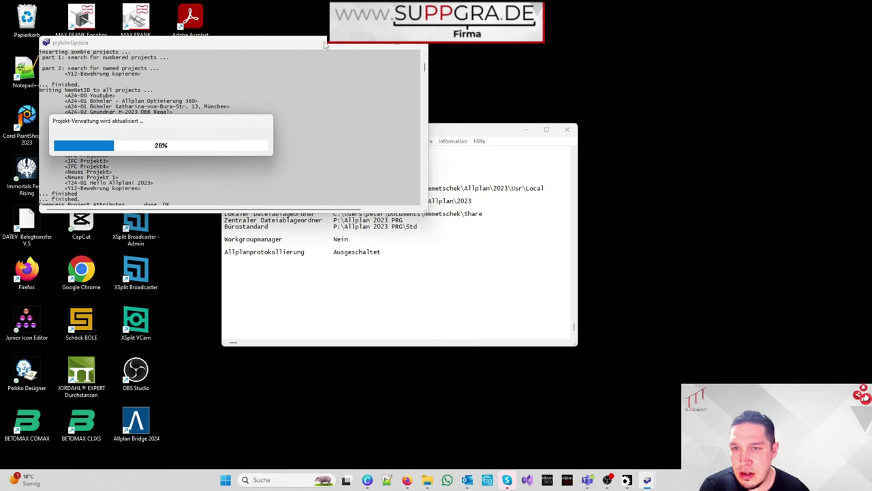
{"action": "left_click_drag", "start_coordinate": [326, 44], "coordinate": [732, 96]}
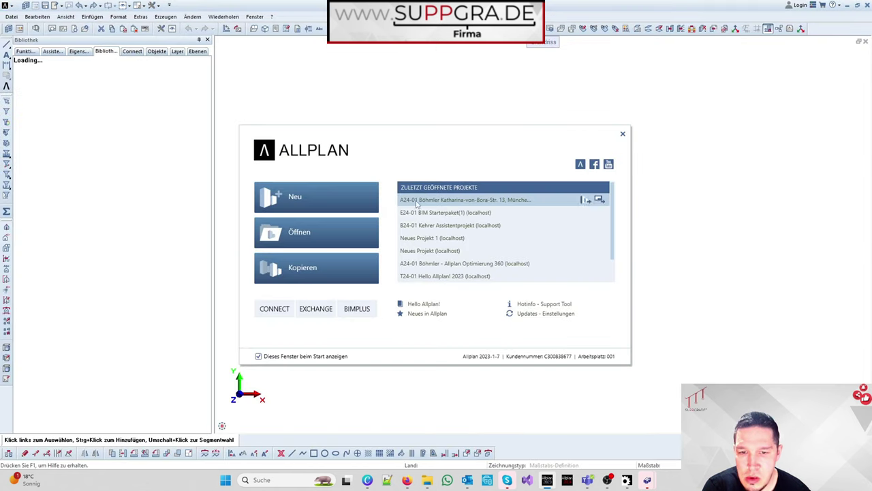
{"action": "left_click", "coordinate": [314, 232]}
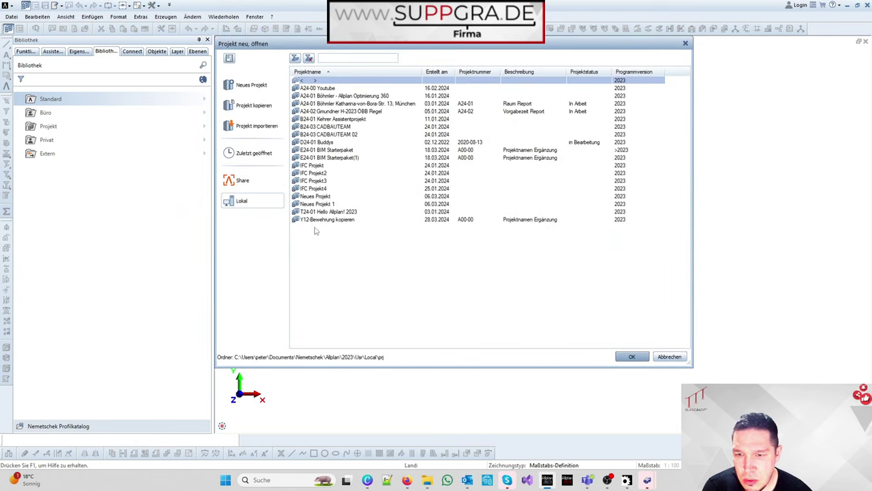
{"action": "left_click", "coordinate": [302, 221]}
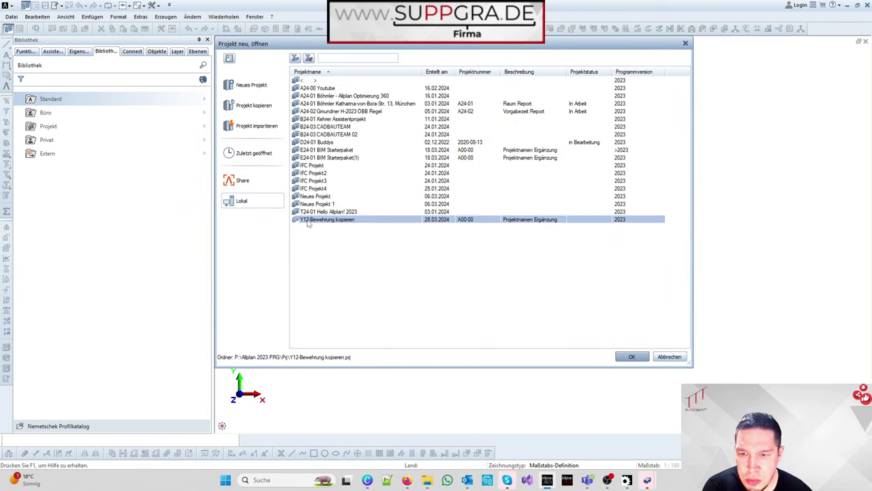
{"action": "double_click", "coordinate": [334, 221]}
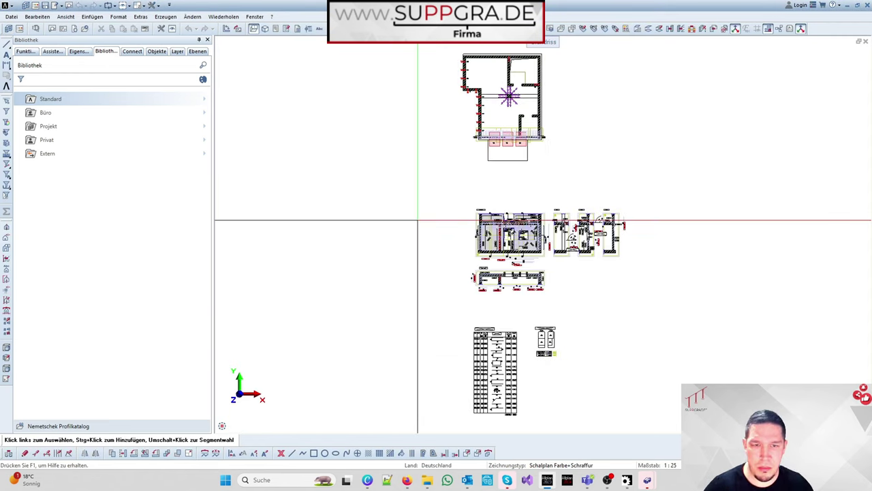
Apply the layer print set Bewehrung 1.Lagig (Gesamt) to the drawing and inspect the wall reinforcement up close.
{"action": "scroll", "coordinate": [703, 252], "scroll_direction": "up", "scroll_amount": 2}
{"action": "scroll", "coordinate": [535, 263], "scroll_direction": "up", "scroll_amount": 2}
{"action": "scroll", "coordinate": [666, 356], "scroll_direction": "down", "scroll_amount": 2}
{"action": "scroll", "coordinate": [492, 289], "scroll_direction": "up", "scroll_amount": 3}
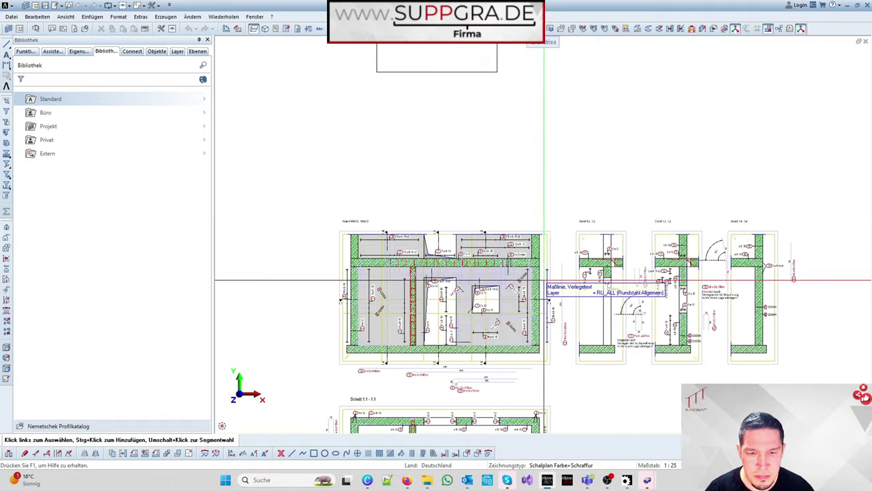
{"action": "scroll", "coordinate": [466, 262], "scroll_direction": "down", "scroll_amount": 1}
{"action": "scroll", "coordinate": [466, 262], "scroll_direction": "down", "scroll_amount": 1}
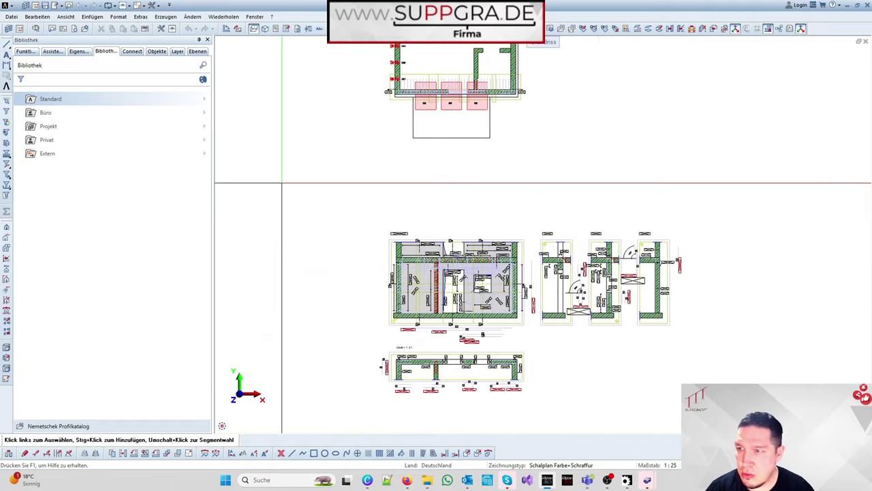
{"action": "left_click", "coordinate": [177, 52]}
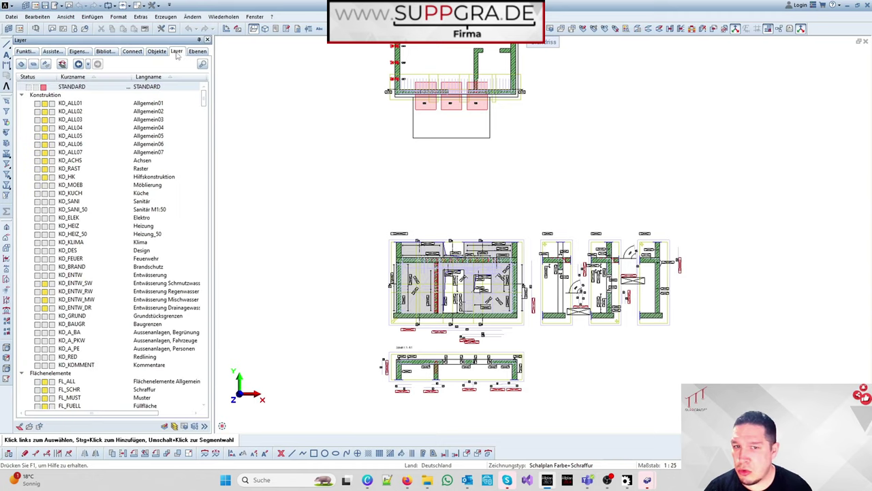
{"action": "left_click", "coordinate": [185, 426]}
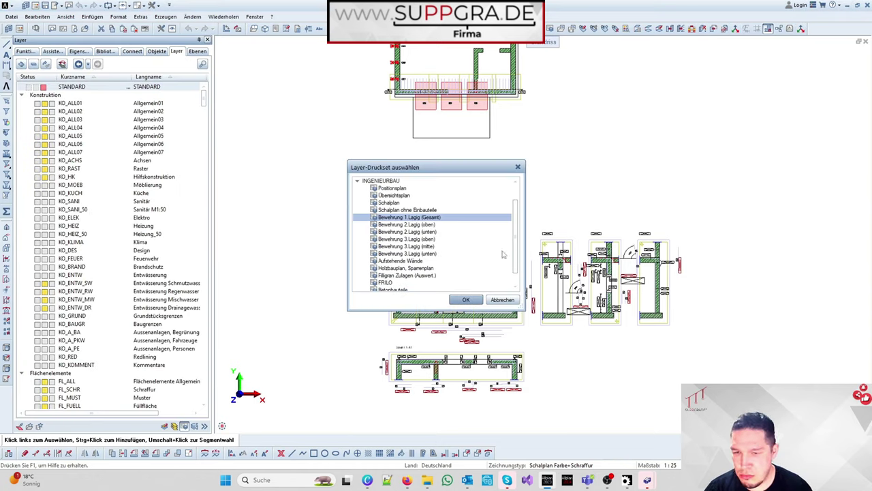
{"action": "left_click", "coordinate": [466, 300]}
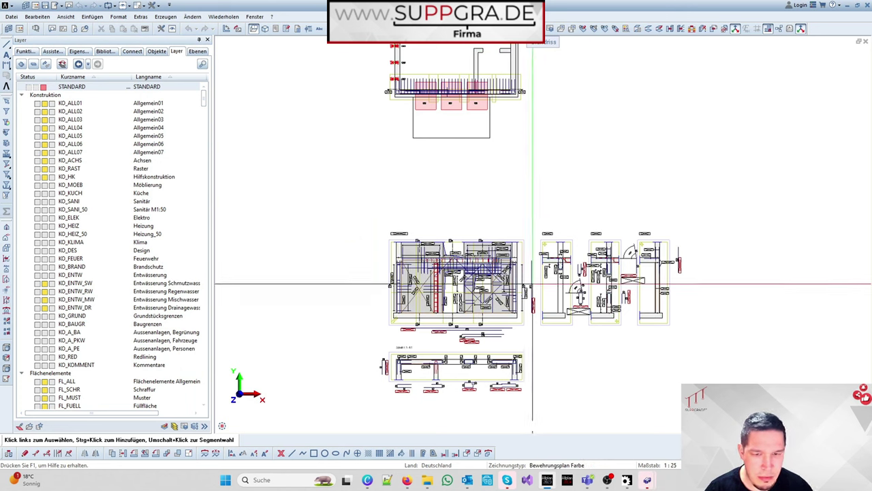
{"action": "scroll", "coordinate": [470, 293], "scroll_direction": "up", "scroll_amount": 5}
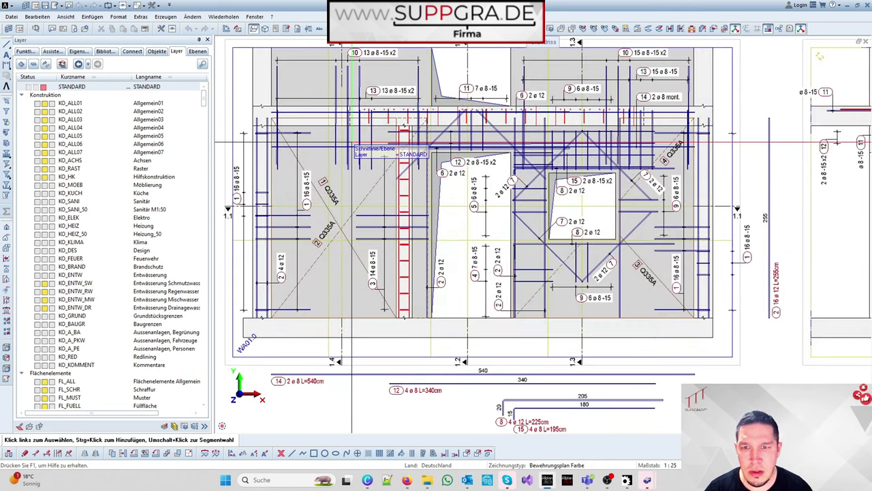